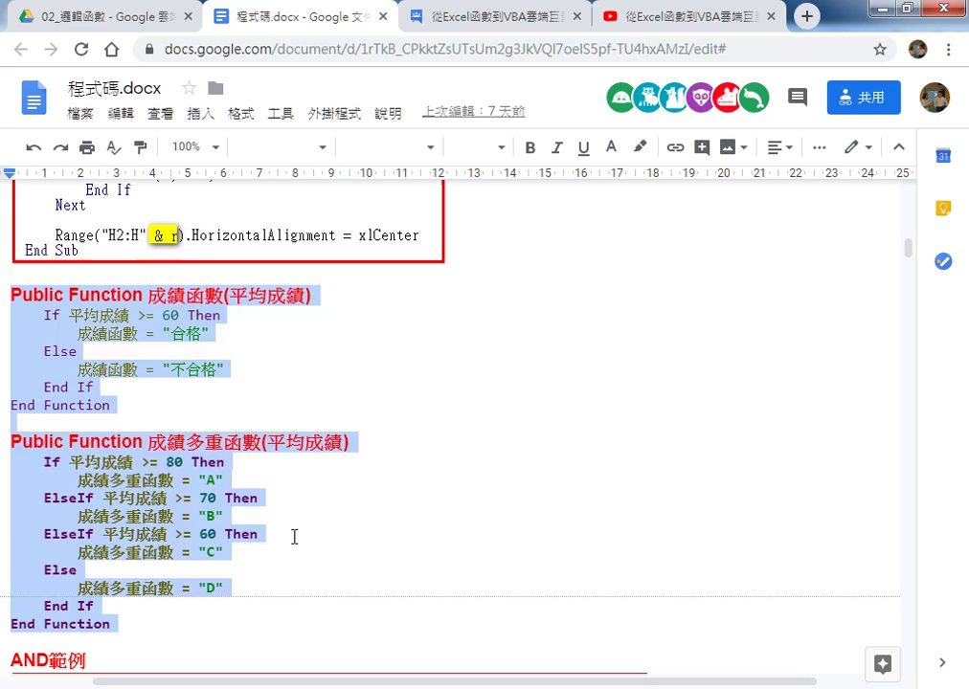
Scroll the code notes down to the 補充框線物件 section showing the red-bordered grade table
scroll(294, 537, down, 1)
scroll(293, 537, down, 4)
scroll(294, 537, down, 4)
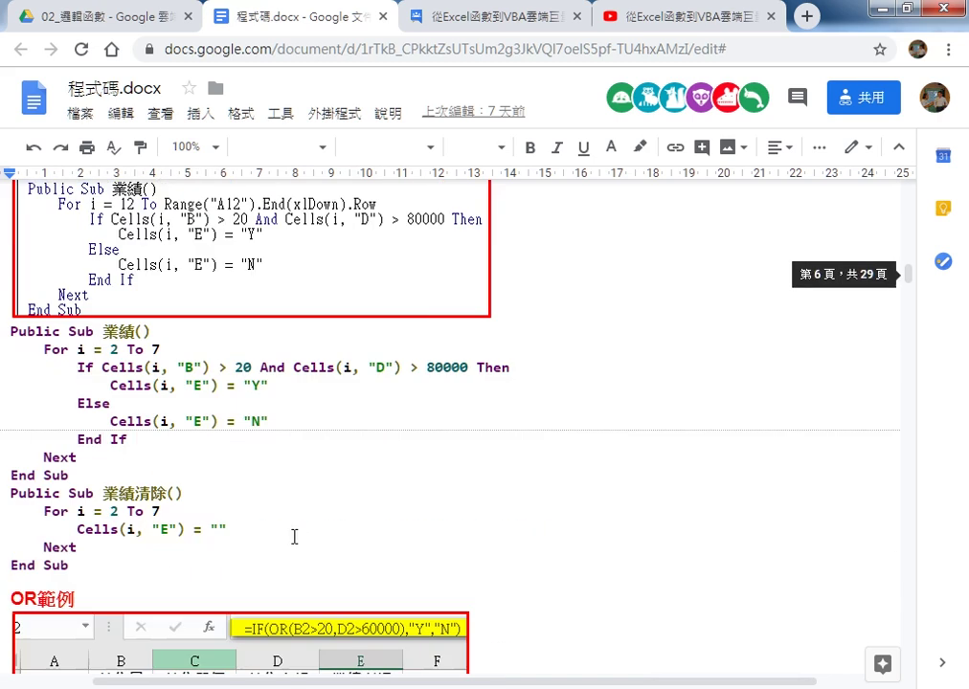
scroll(185, 450, down, 3)
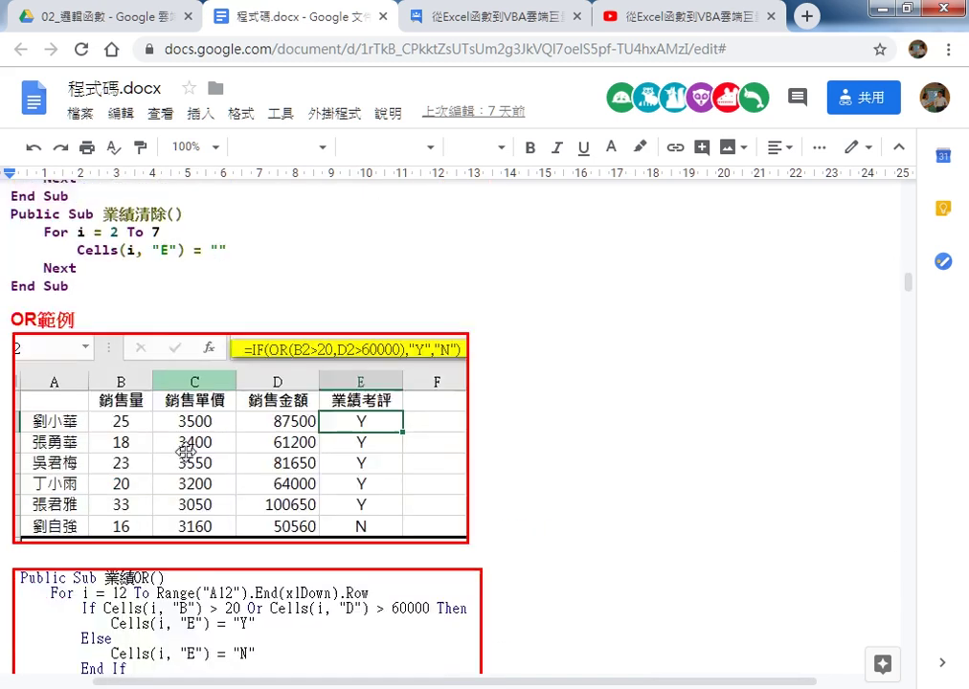
scroll(185, 450, down, 4)
scroll(201, 455, down, 2)
scroll(288, 448, down, 2)
scroll(165, 324, down, 1)
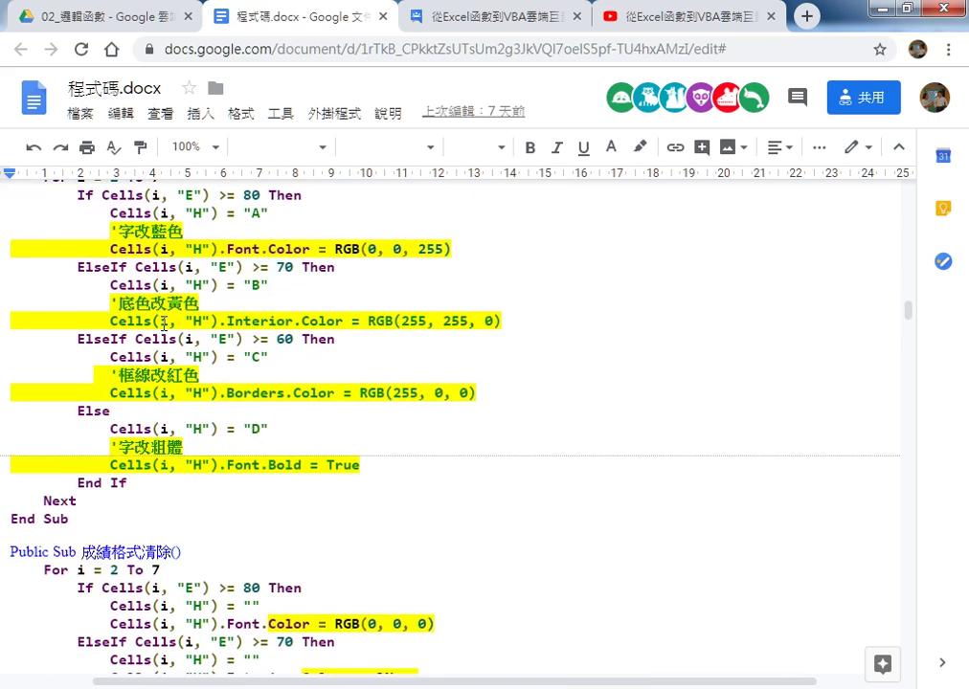
scroll(164, 324, down, 1)
scroll(173, 456, down, 2)
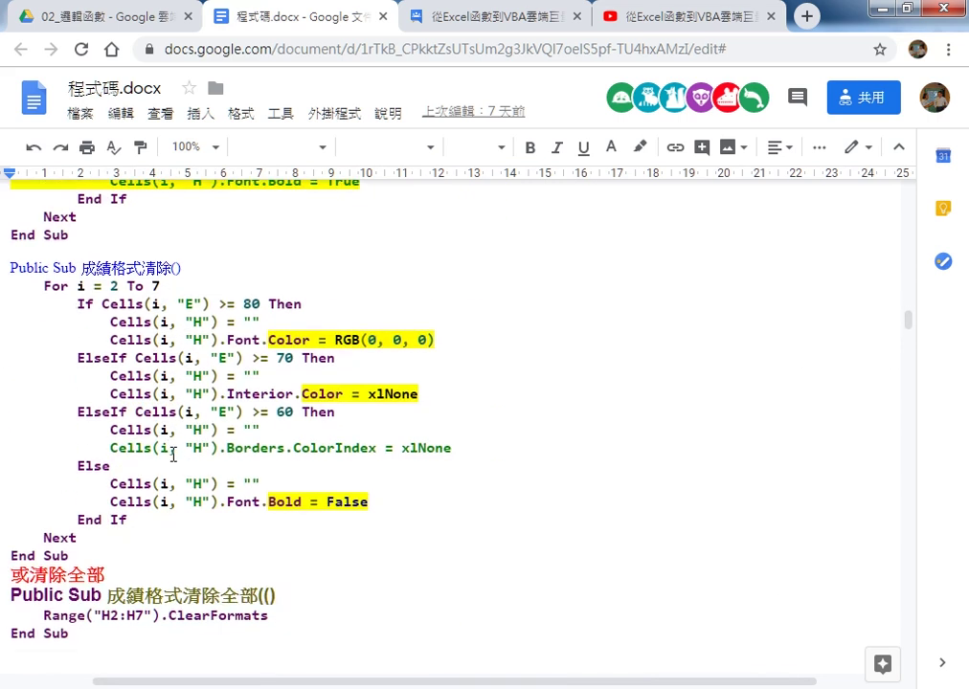
scroll(174, 455, down, 1)
scroll(178, 464, down, 2)
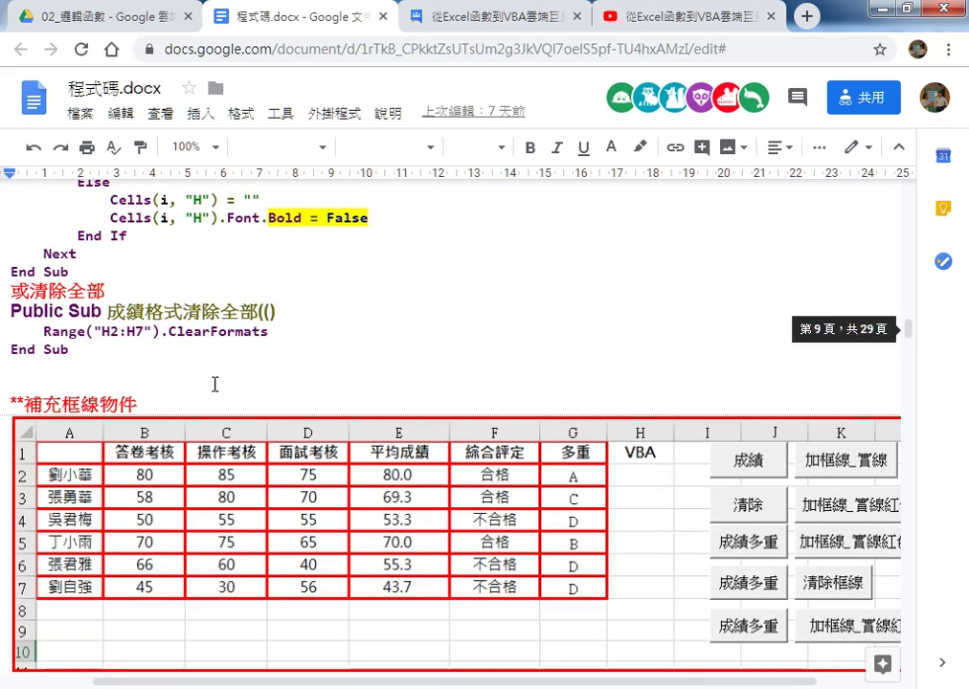
Highlight the word ClearFormats in the 成績格式清除全部 routine in yellow
drag(269, 332, 169, 332)
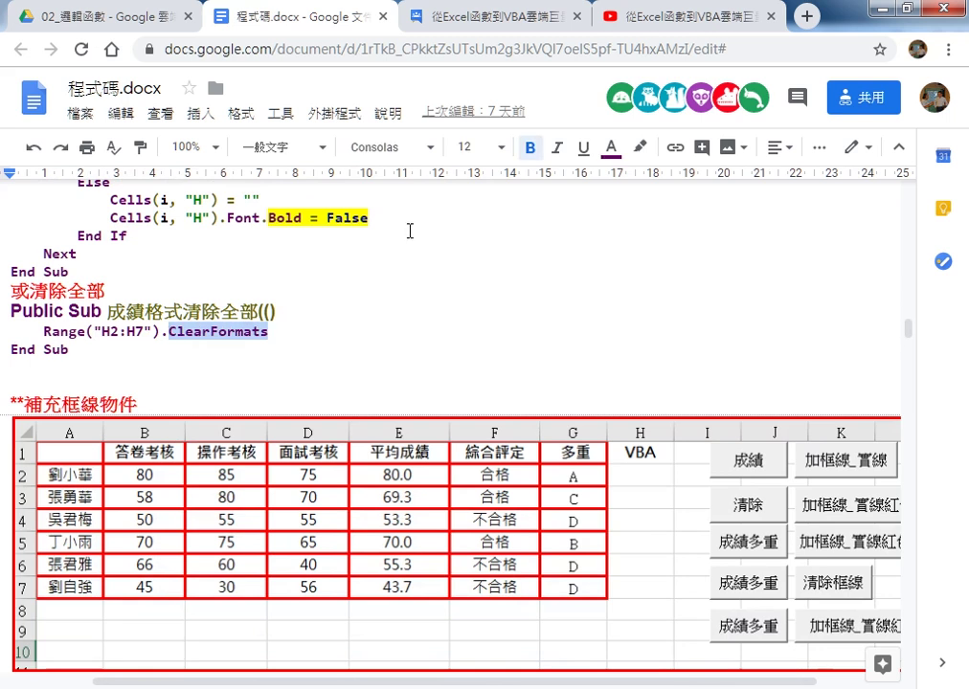
click(639, 147)
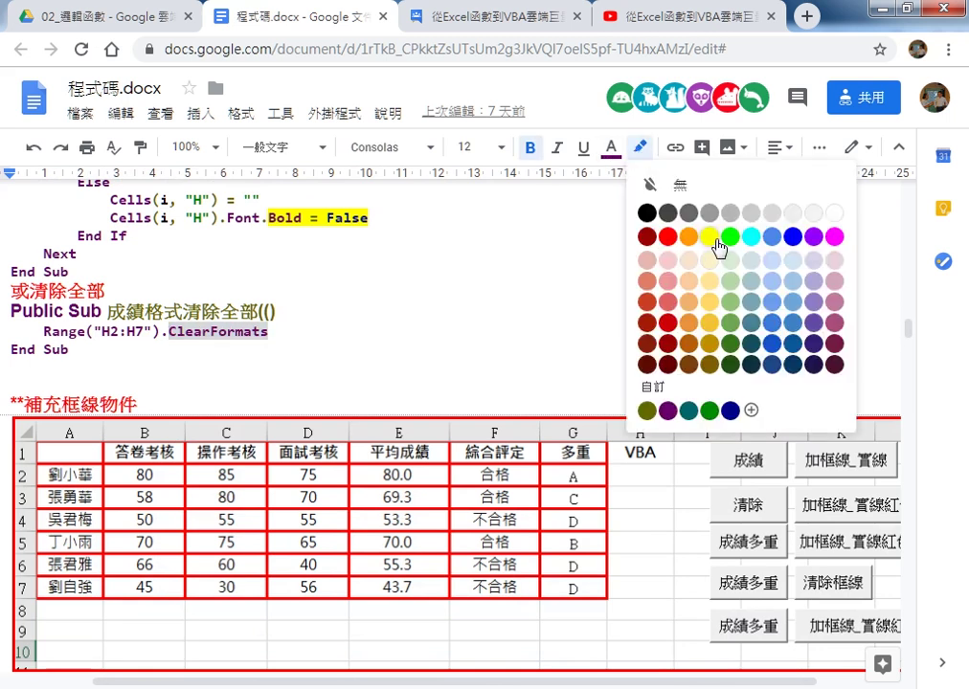
click(719, 248)
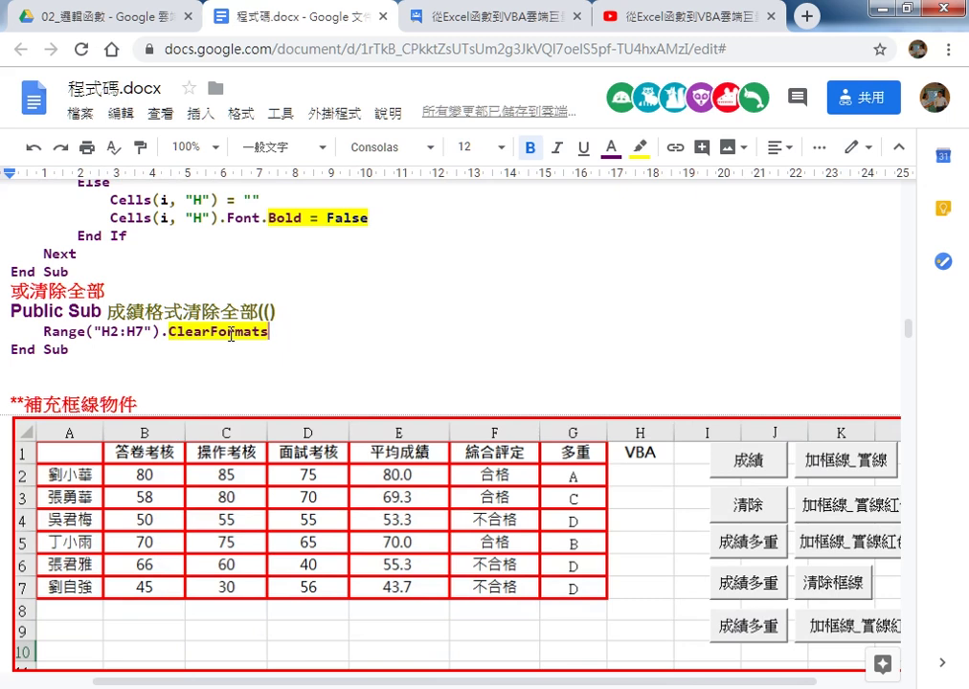
scroll(231, 334, down, 2)
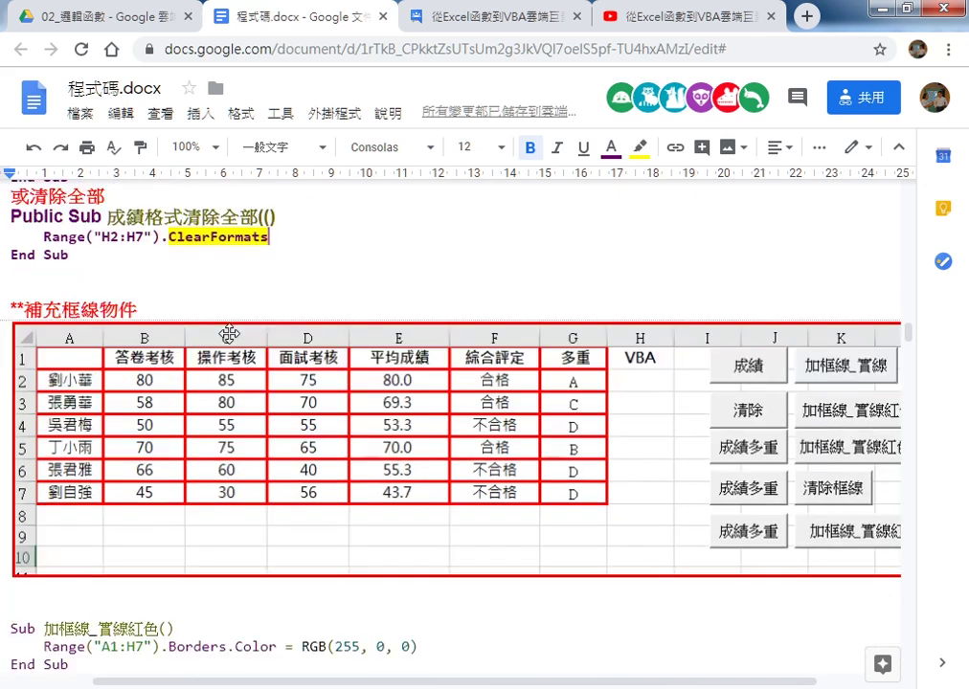
scroll(230, 335, down, 2)
scroll(230, 331, down, 2)
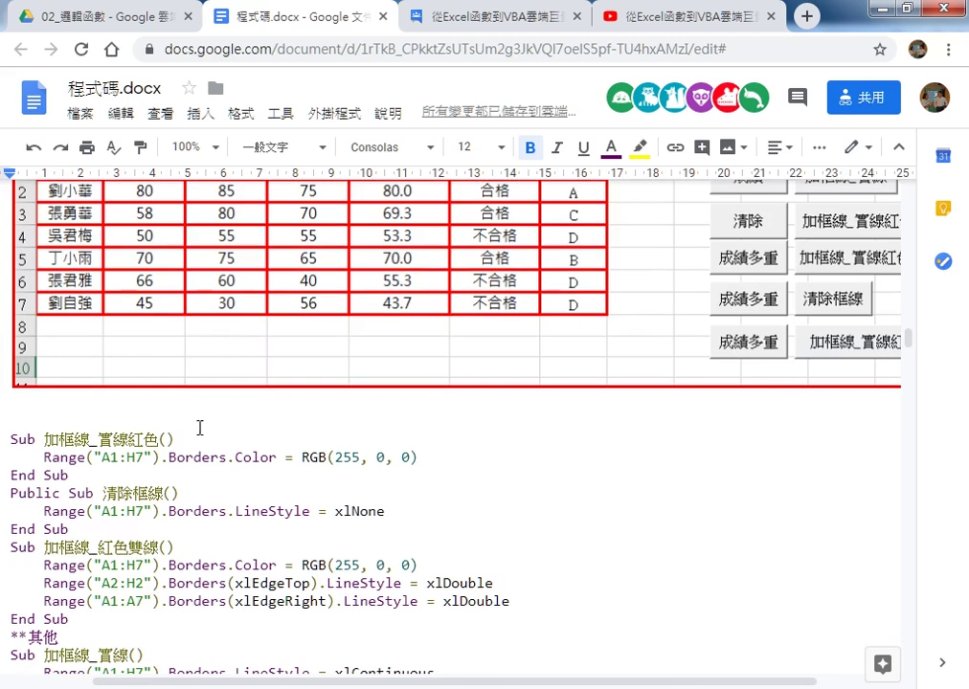
Select the Sub name 加框線_實線紅色, minimize the browser, and select the grade table in Excel
drag(44, 440, 157, 442)
key(ctrl+c)
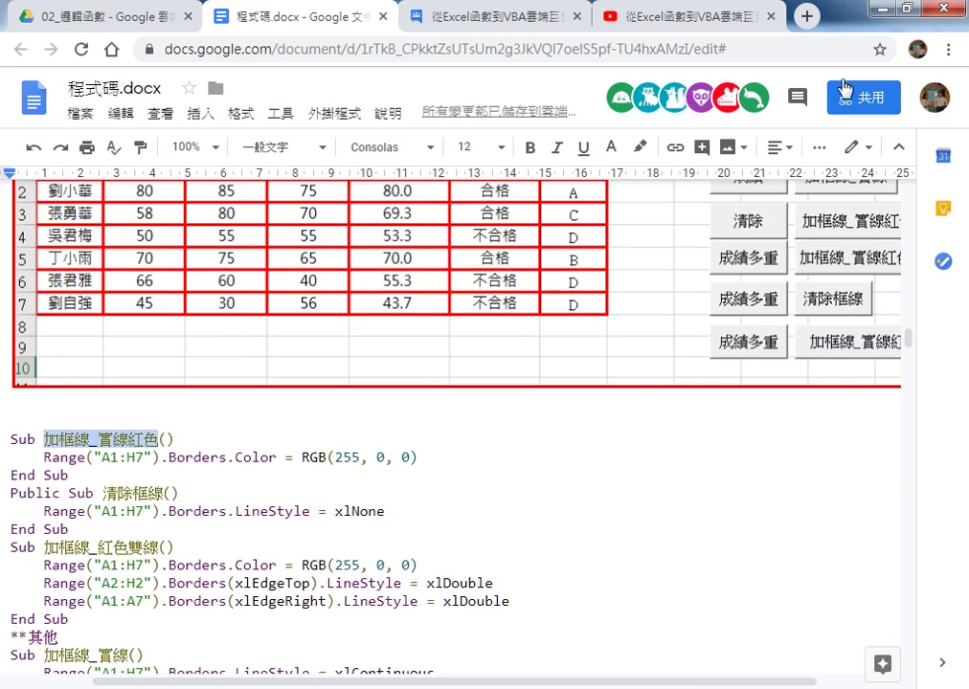
click(882, 21)
mouse_move(62, 206)
mouse_down()
mouse_move(180, 287)
mouse_move(673, 330)
mouse_up()
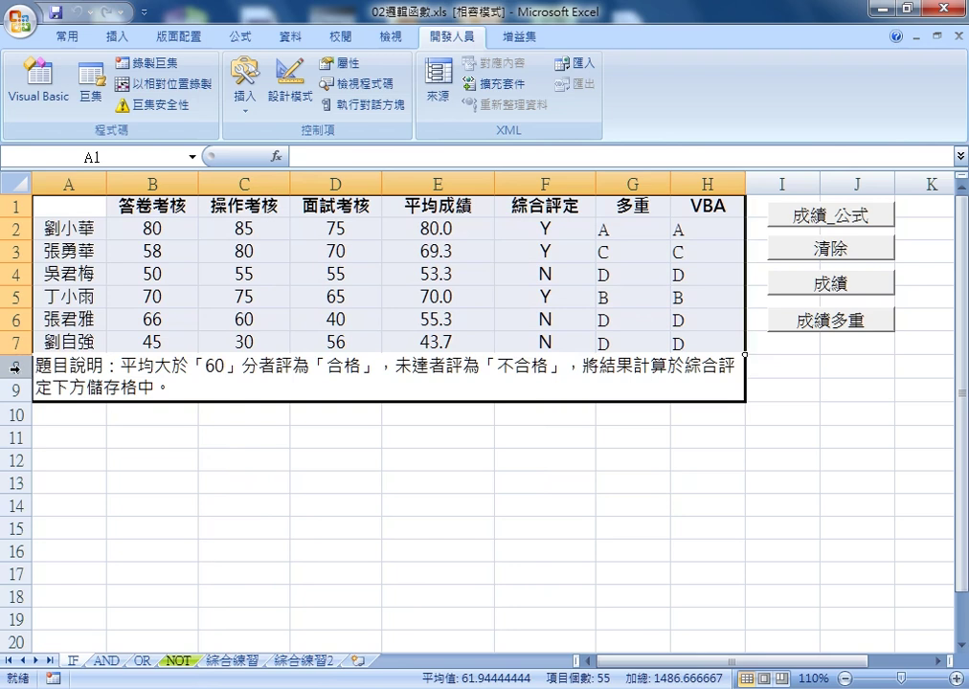
Delete the instruction note in merged rows 8–9 and reselect the grade table A1:H7
drag(27, 377, 132, 378)
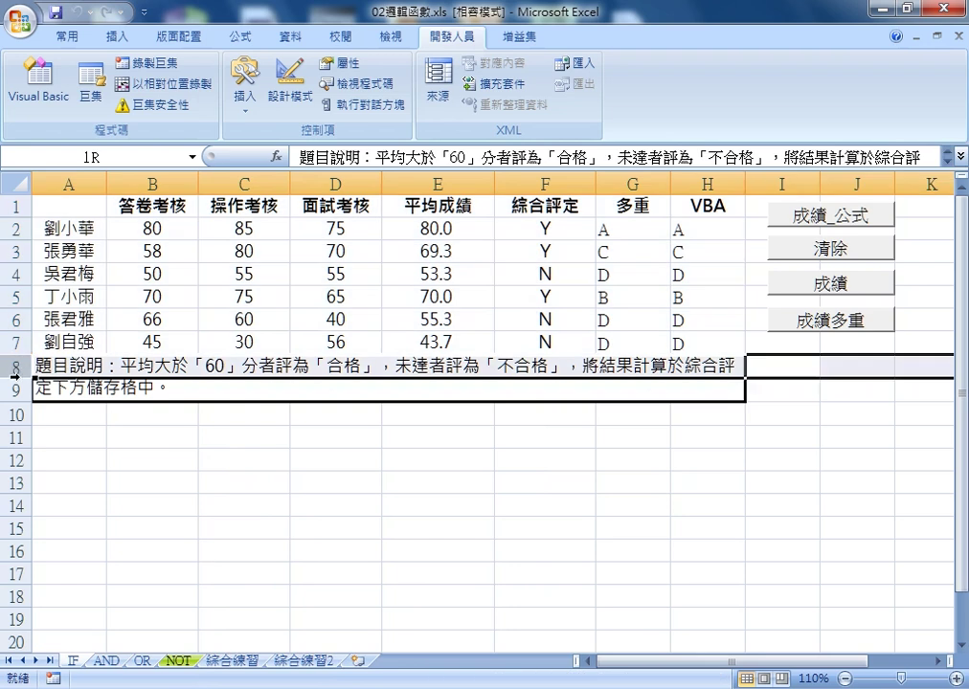
right_click(155, 381)
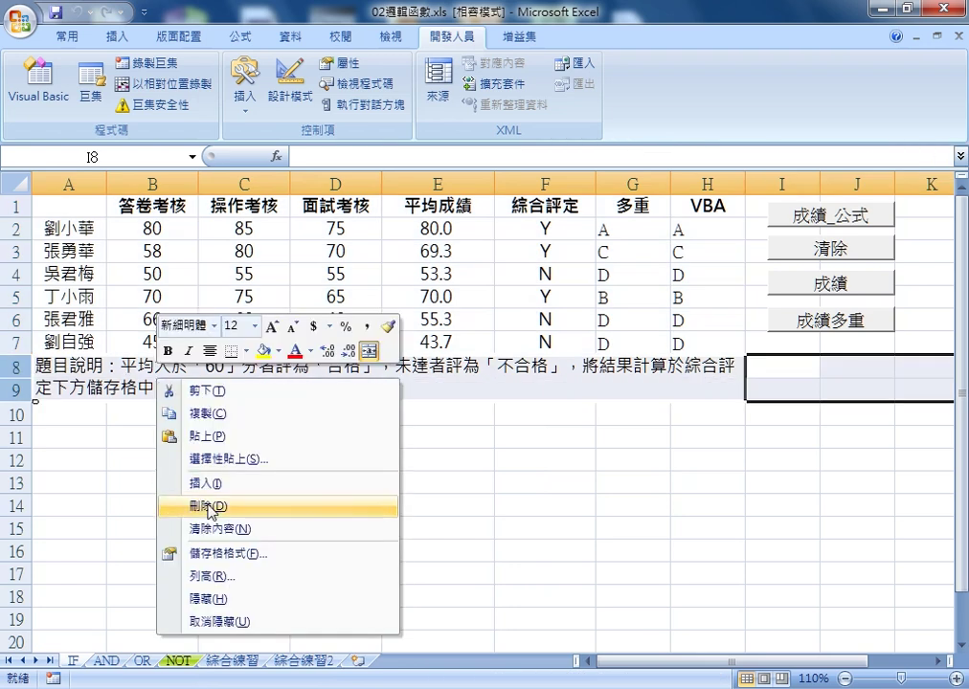
click(211, 506)
click(201, 382)
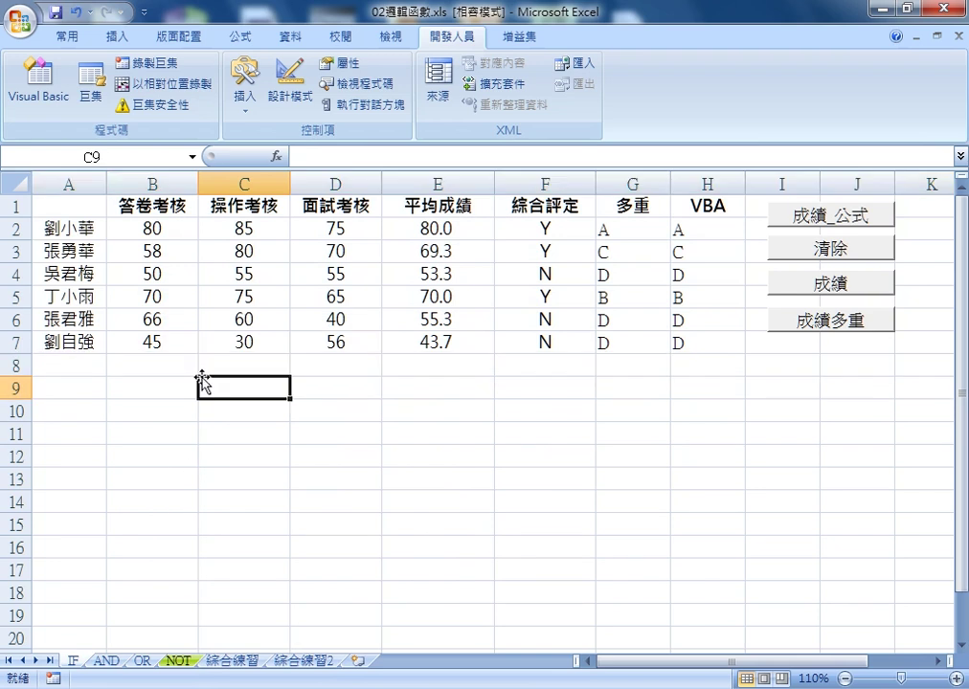
drag(16, 371, 15, 389)
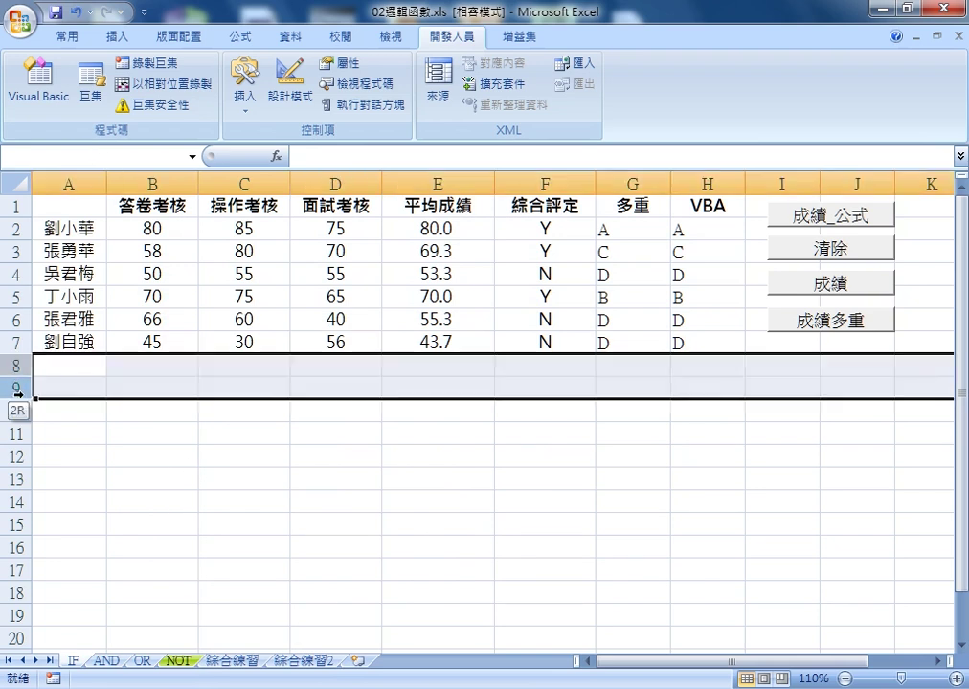
click(302, 402)
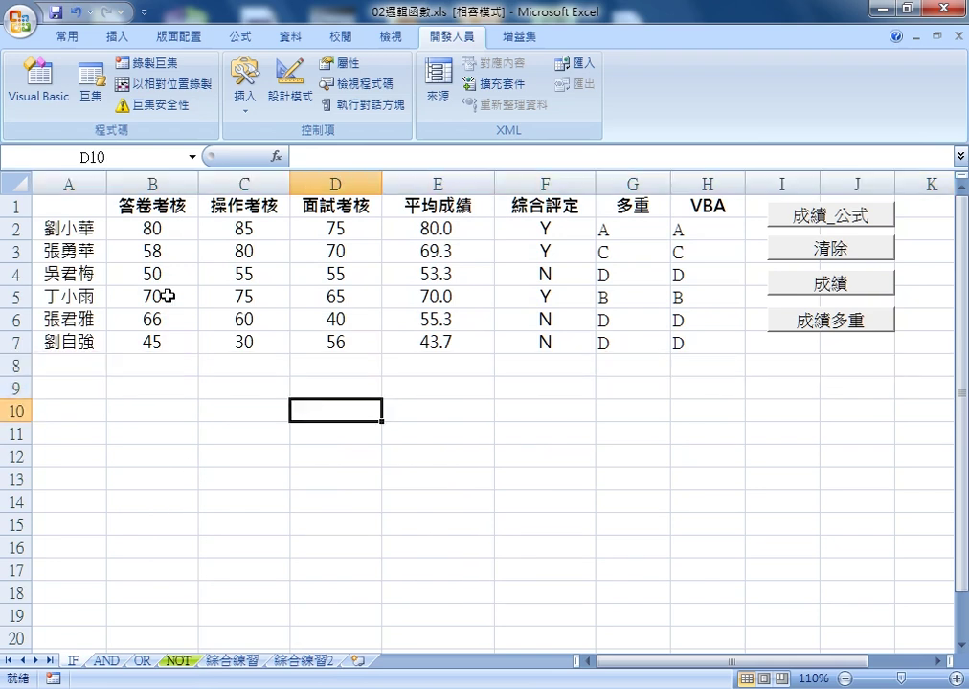
click(75, 206)
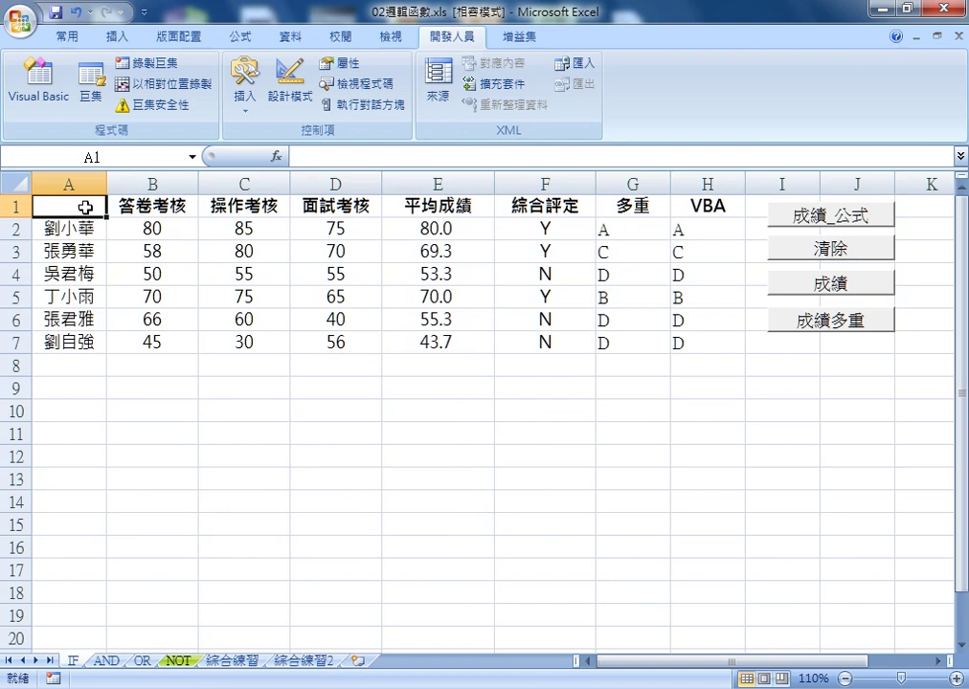
mouse_move(82, 207)
mouse_down()
mouse_move(616, 314)
mouse_move(694, 342)
mouse_up()
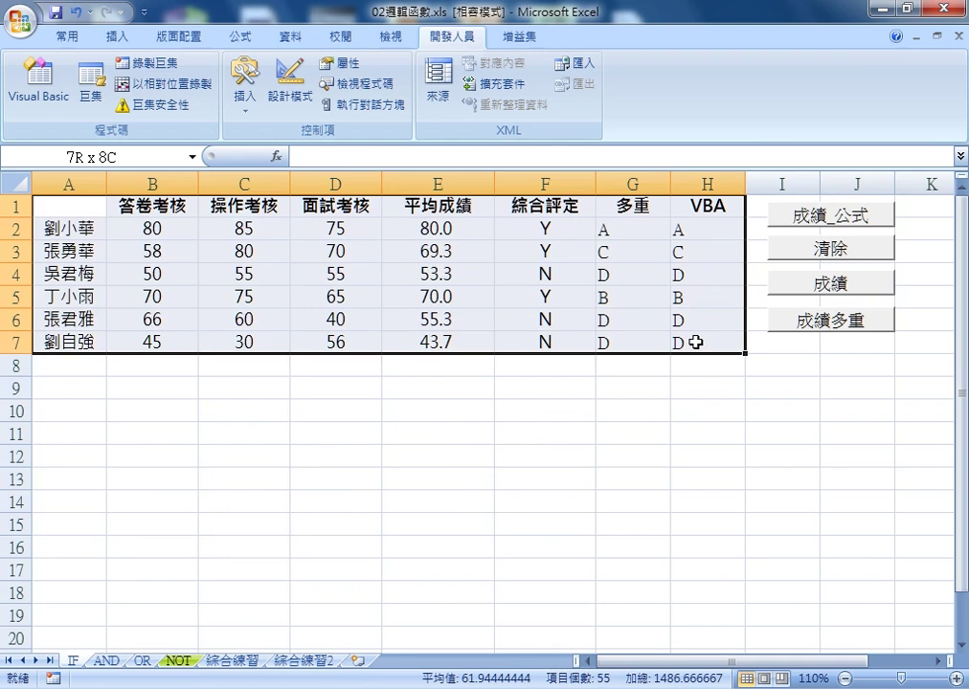
Launch the Visual Basic Editor and choose 插入 > 程序 to add a procedure to Module1
click(41, 96)
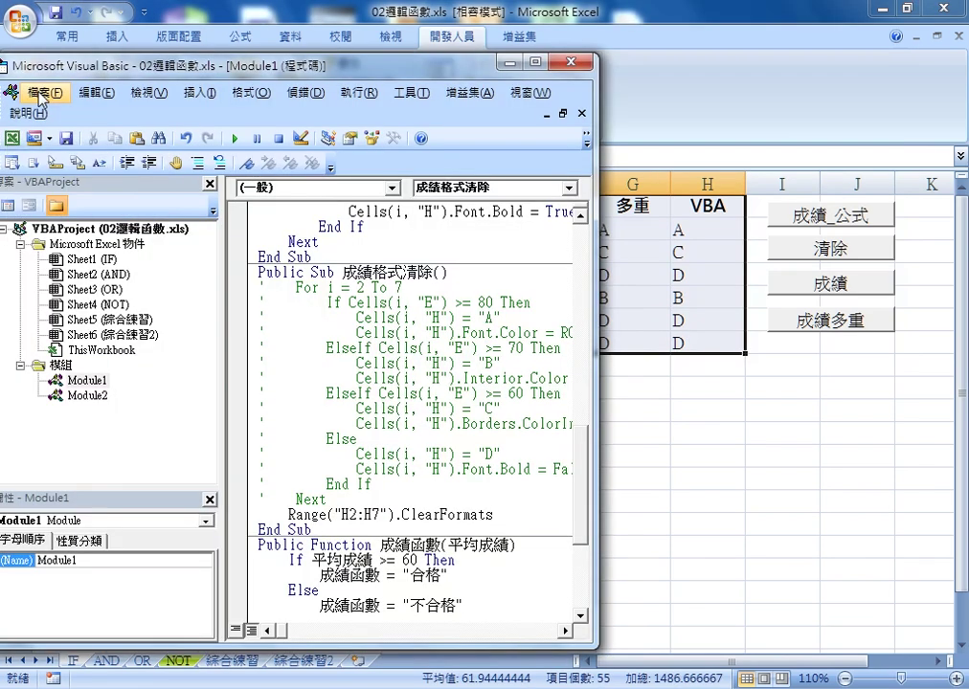
mouse_move(306, 67)
mouse_down()
mouse_move(332, 77)
mouse_move(500, 62)
mouse_up()
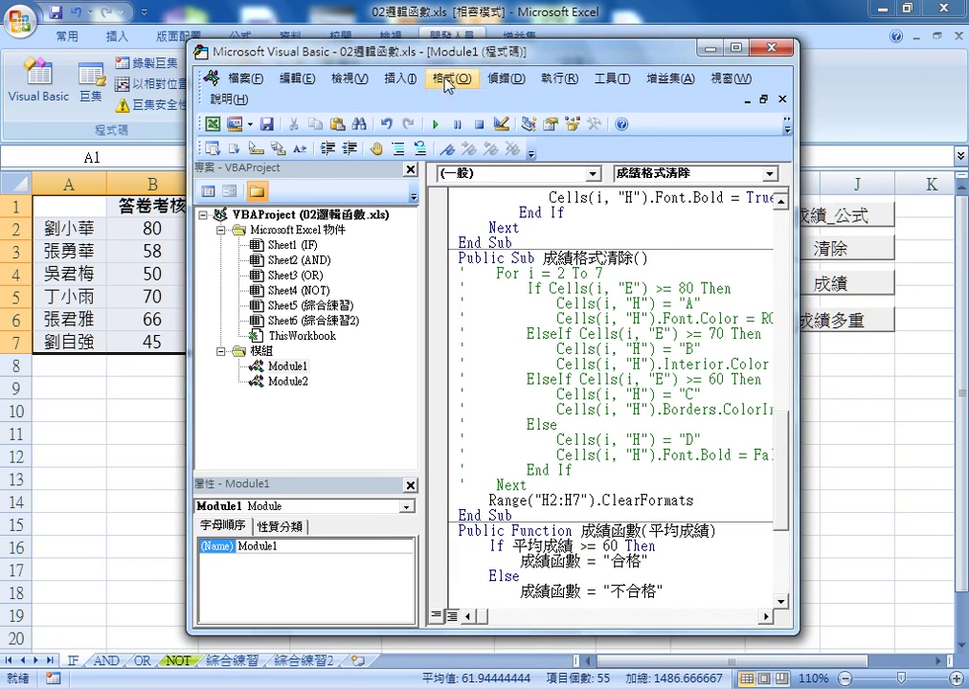
click(399, 78)
click(418, 100)
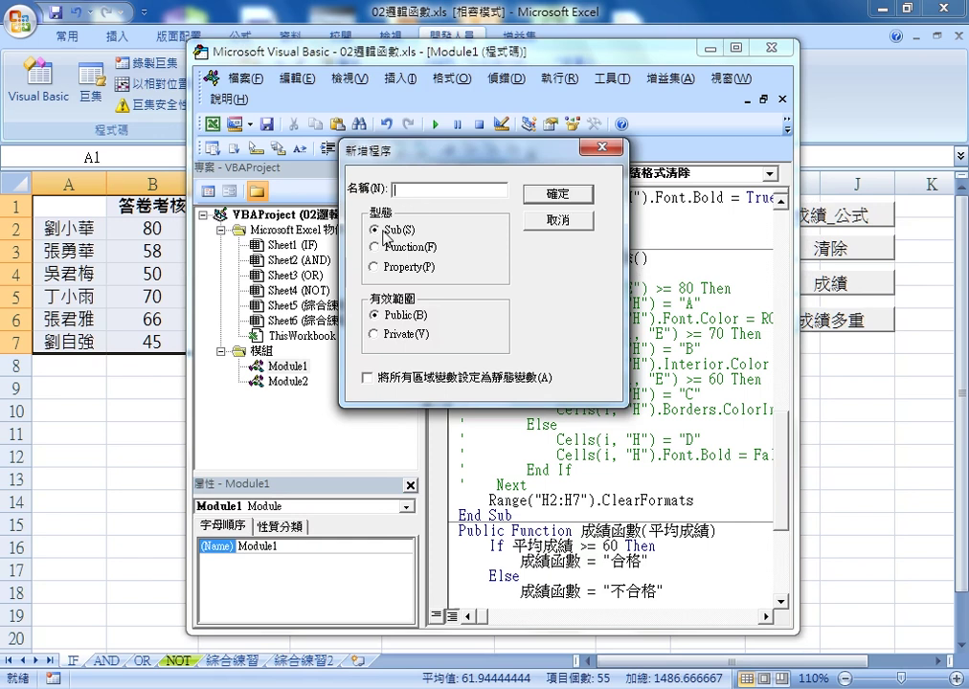
Paste 加框線_實線紅色 as the name of a new Public Sub and confirm it
right_click(440, 191)
click(466, 278)
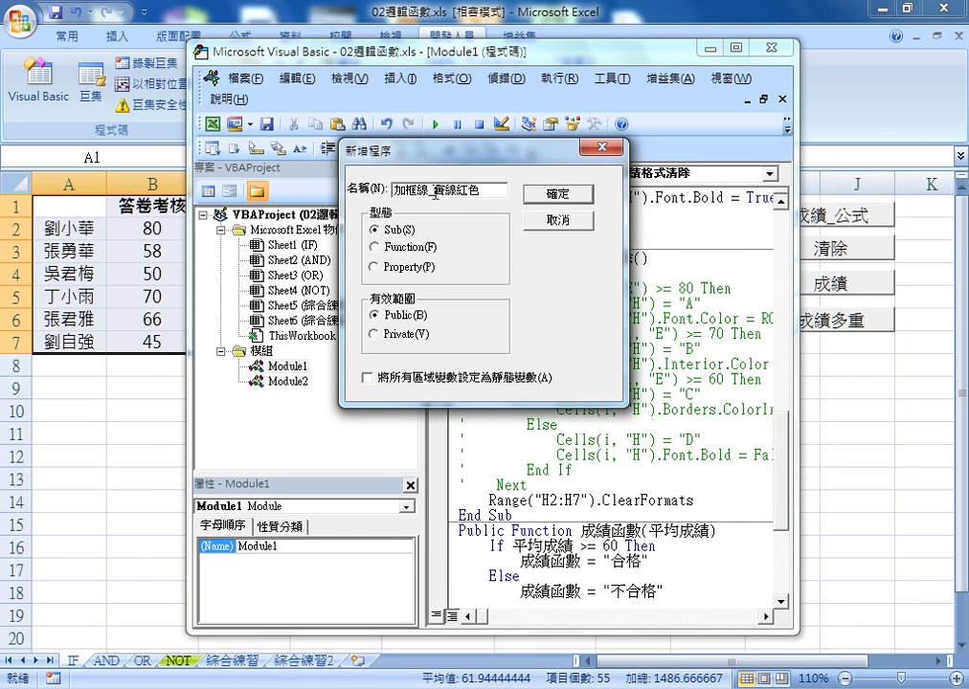
drag(434, 194, 492, 194)
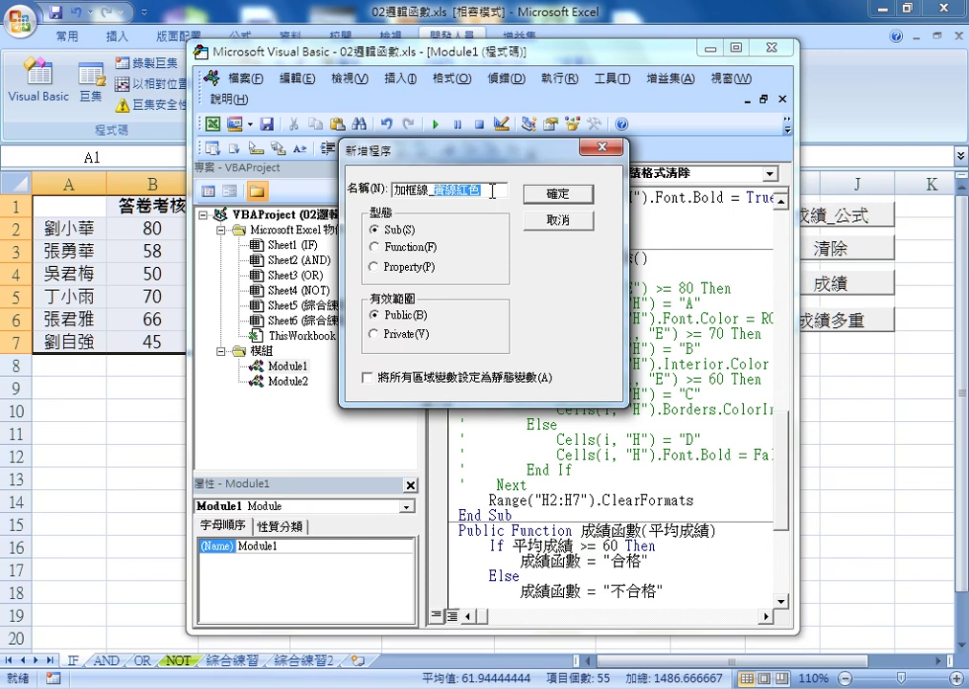
click(485, 192)
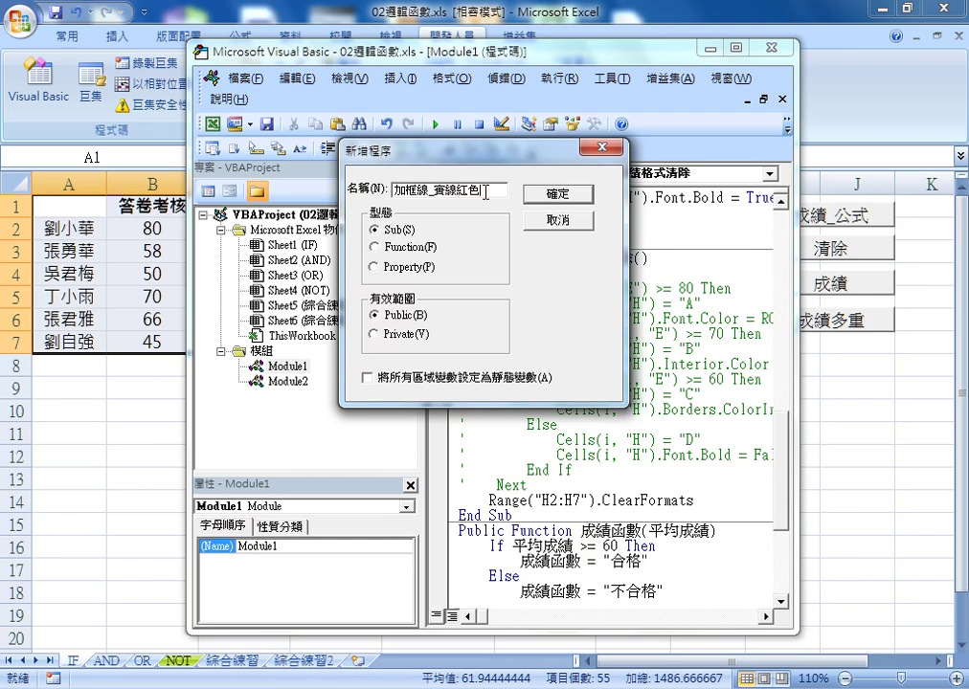
click(562, 202)
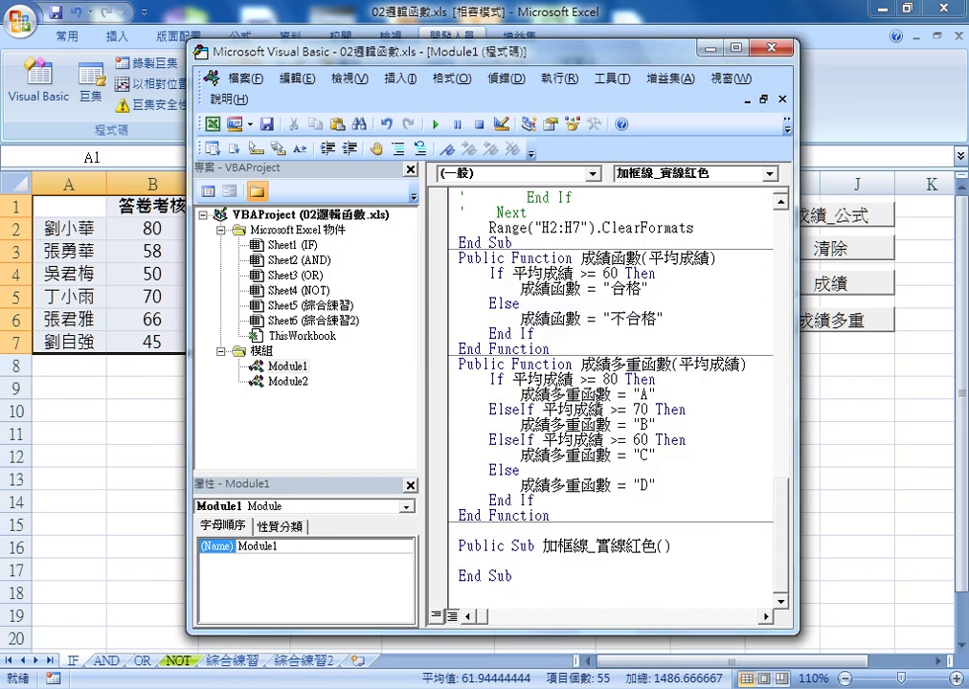
Indent the empty line inside the 加框線_實線紅色 Sub
drag(543, 546, 658, 546)
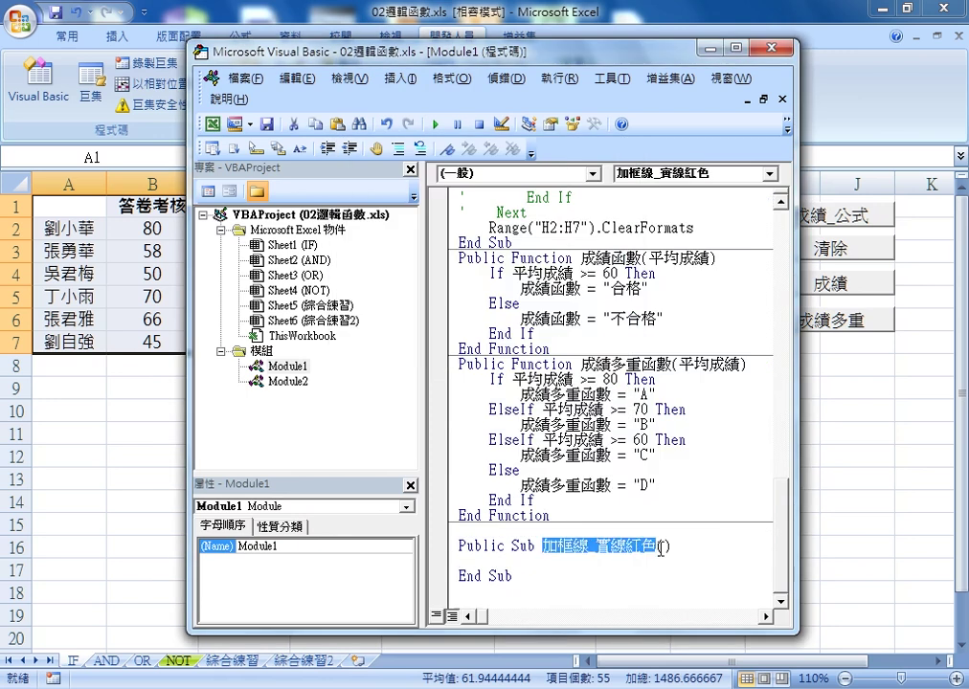
click(520, 569)
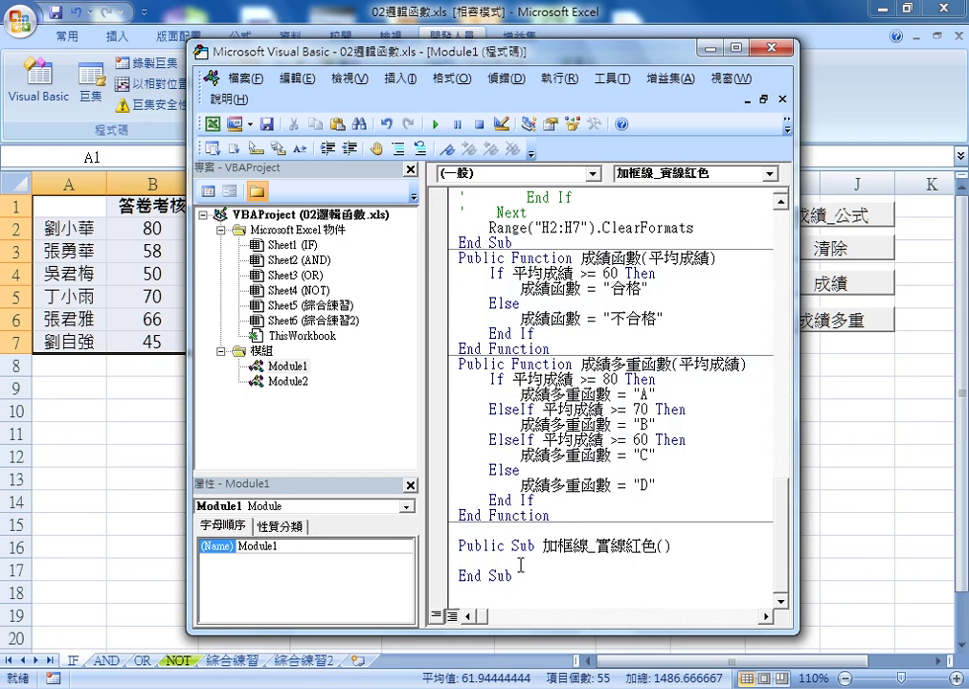
key(Tab)
Move the editor window down to reveal the grade table in A1:H7
click(479, 588)
scroll(479, 588, down, 1)
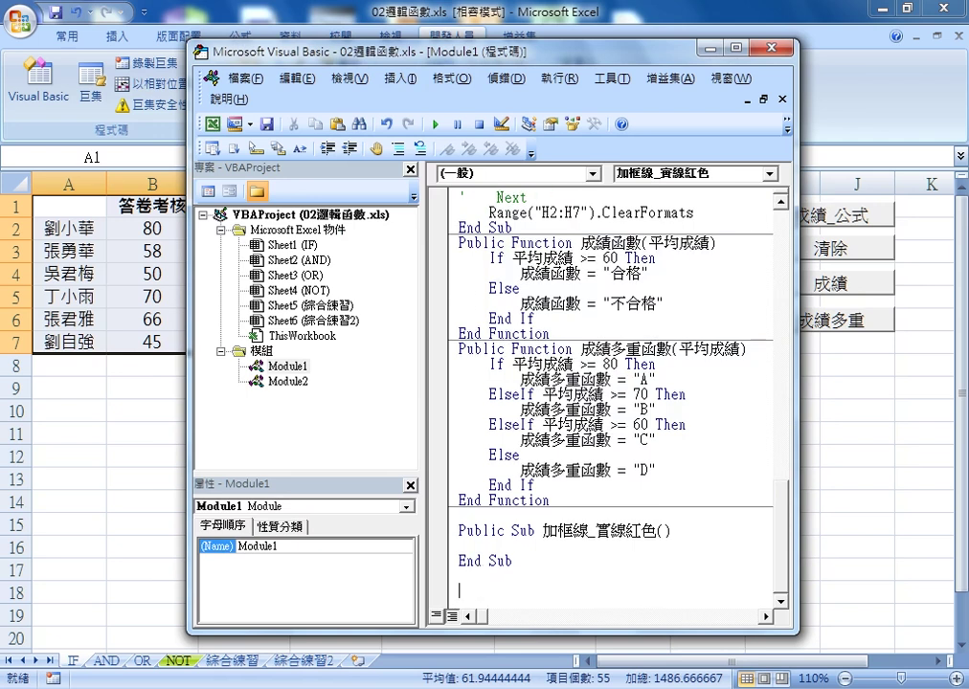
scroll(480, 588, down, 3)
scroll(480, 588, down, 1)
scroll(480, 587, down, 1)
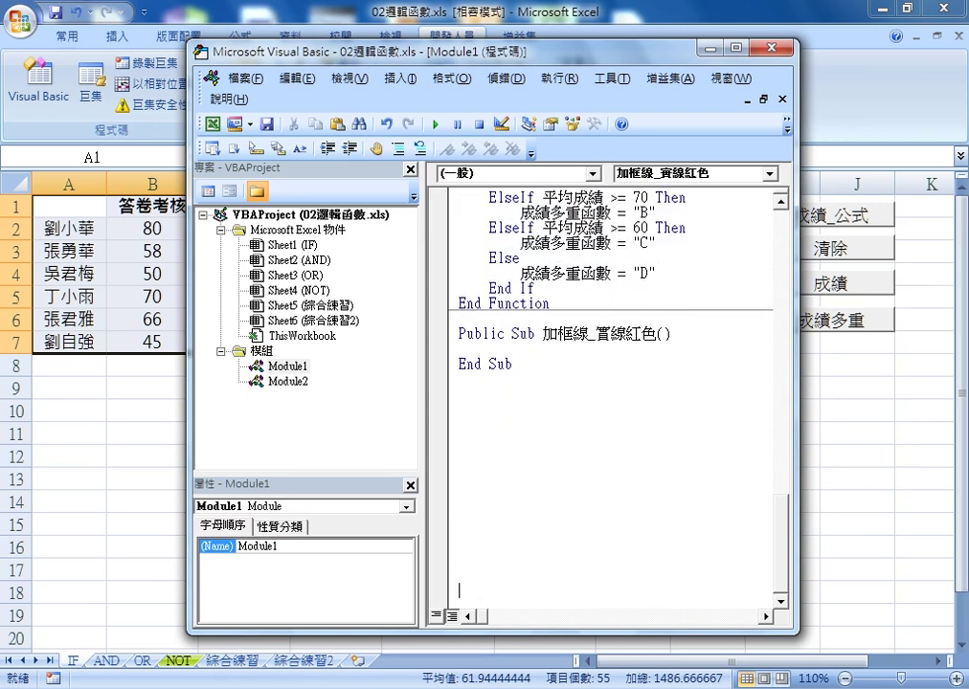
drag(402, 62, 344, 379)
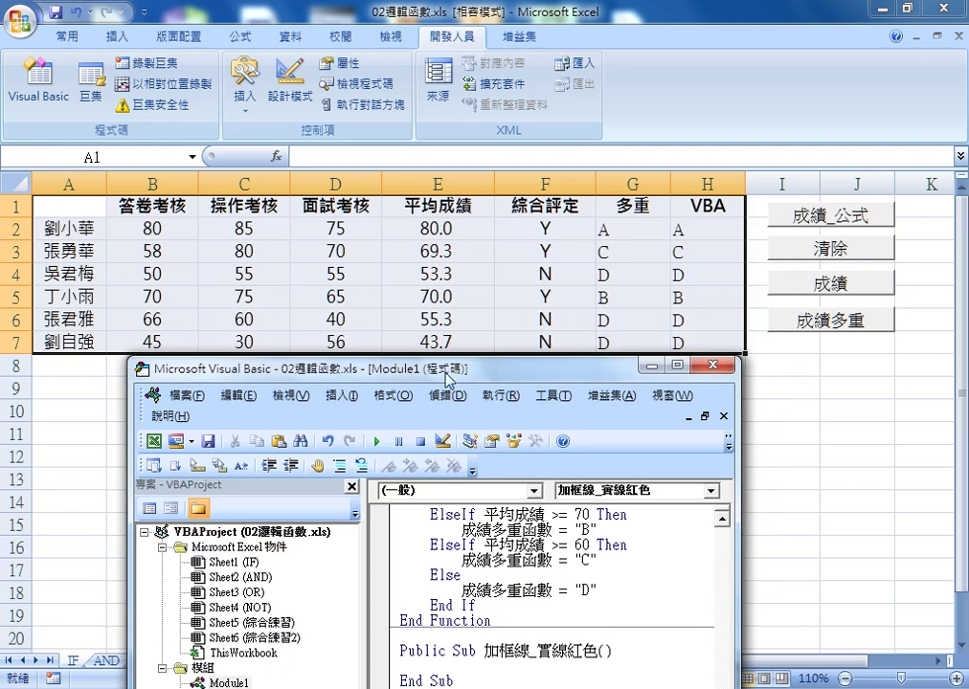
Bring the editor back up and start the Sub's first line with range("A1:H8").B
drag(448, 378, 470, 237)
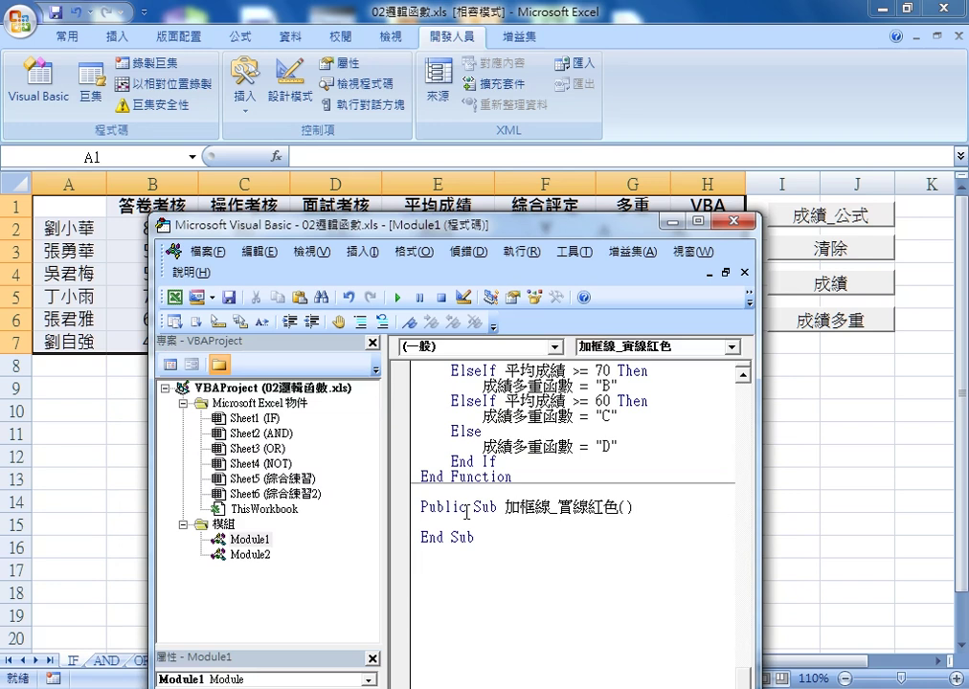
text(ra)
text(nge()
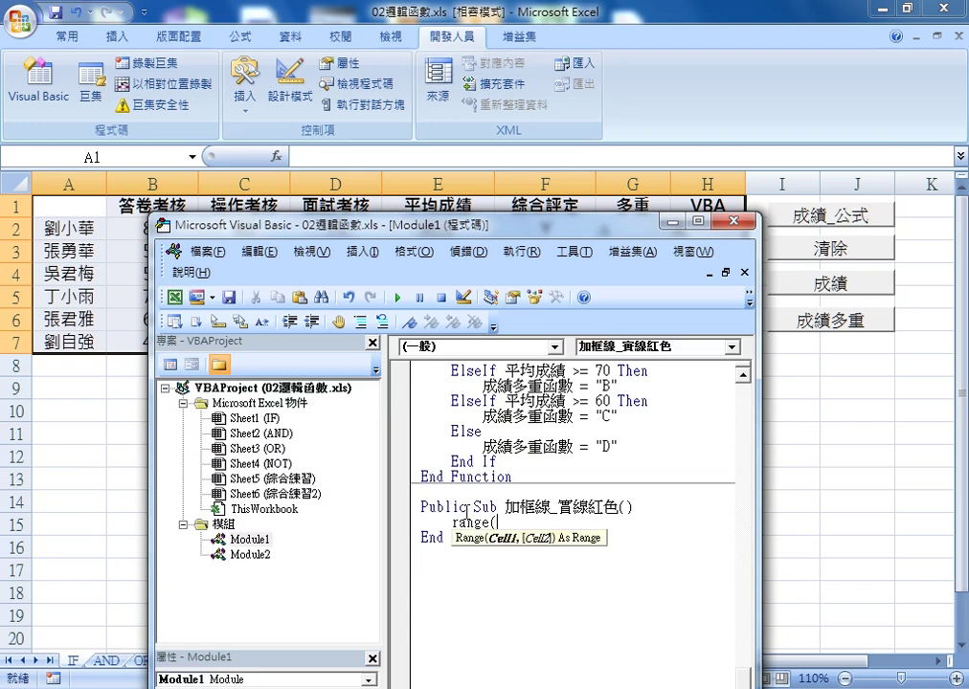
text("A)
text(1:)
text(H8)
text(")
text().)
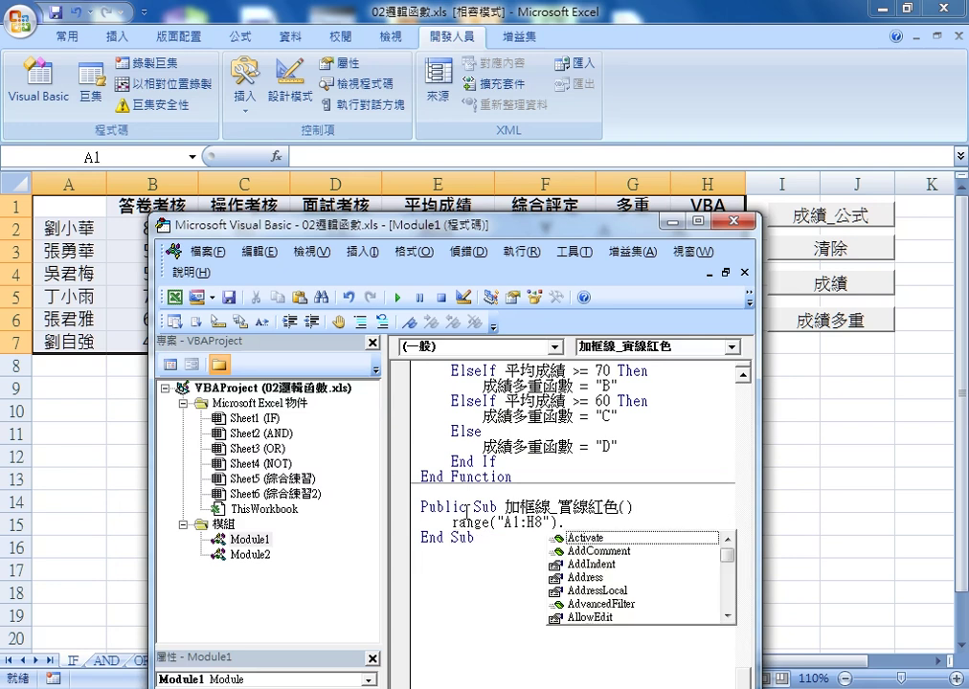
text(B)
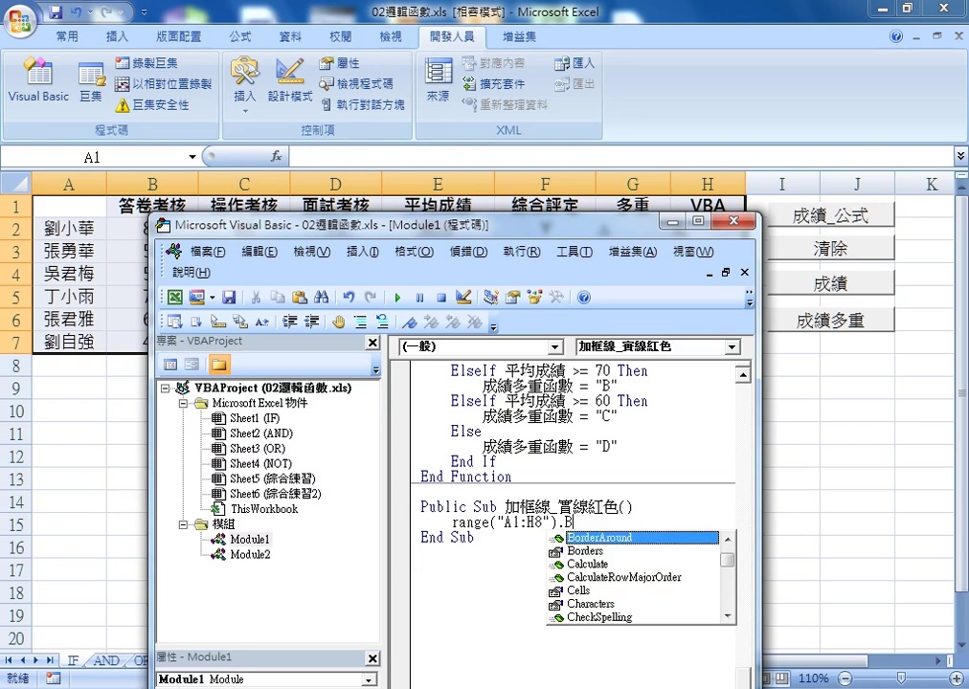
Pick Borders from the suggestions so the line reads range("A1:H8").Borders. with a trailing period
key(Down)
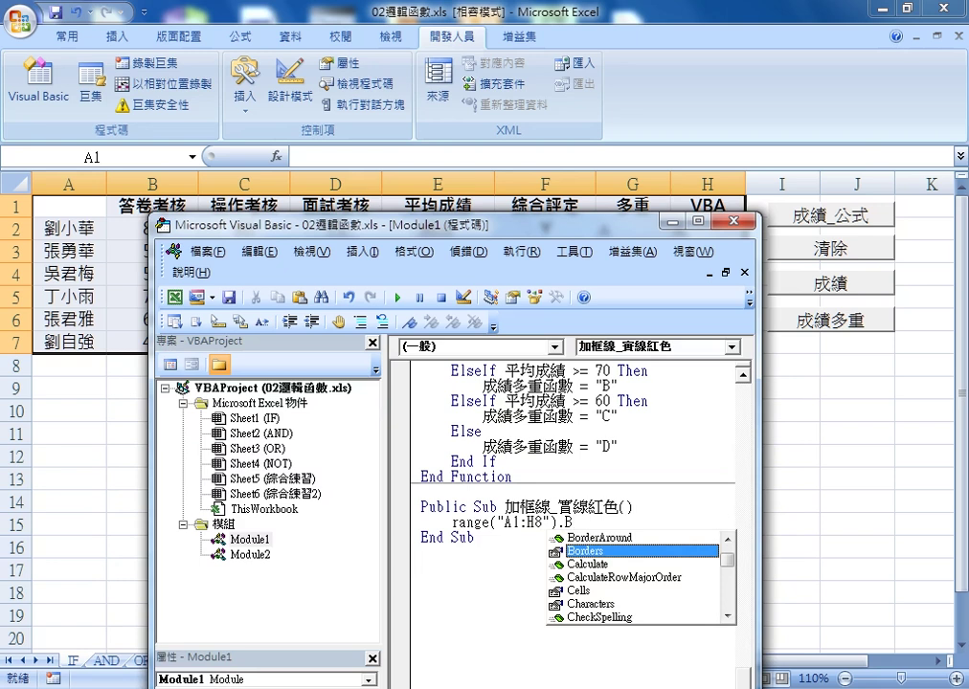
double_click(600, 552)
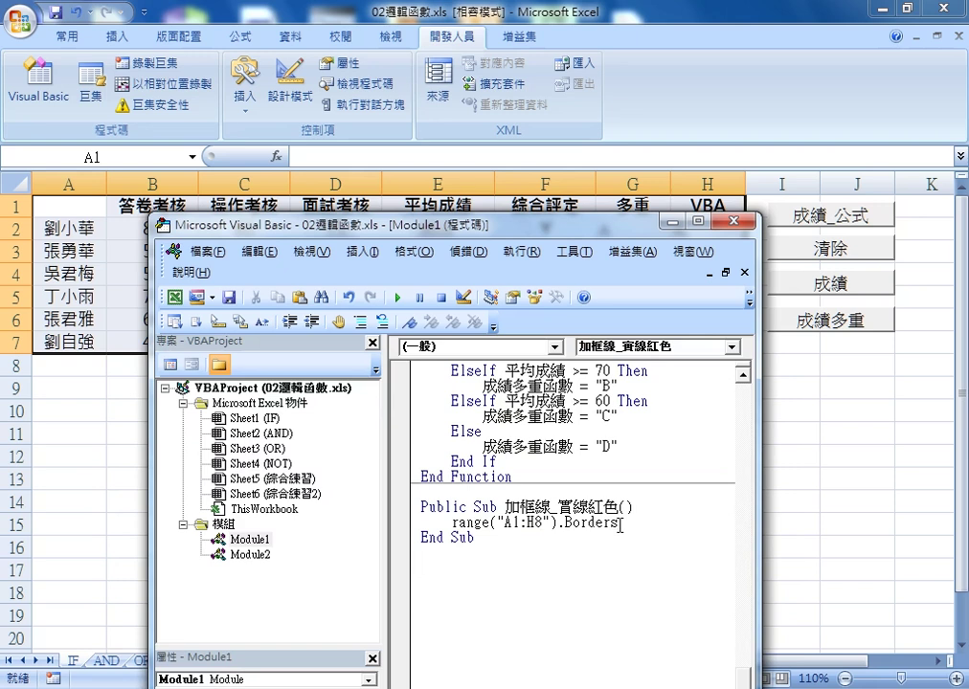
text(.)
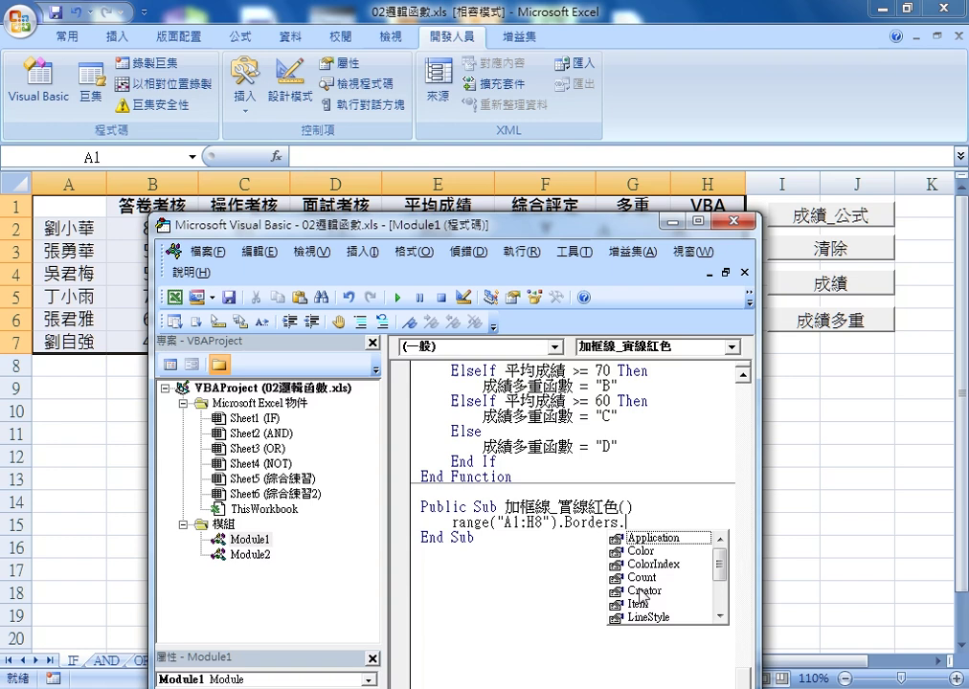
Insert the Color property so the line reads range("A1:H8").Borders.Color
click(648, 554)
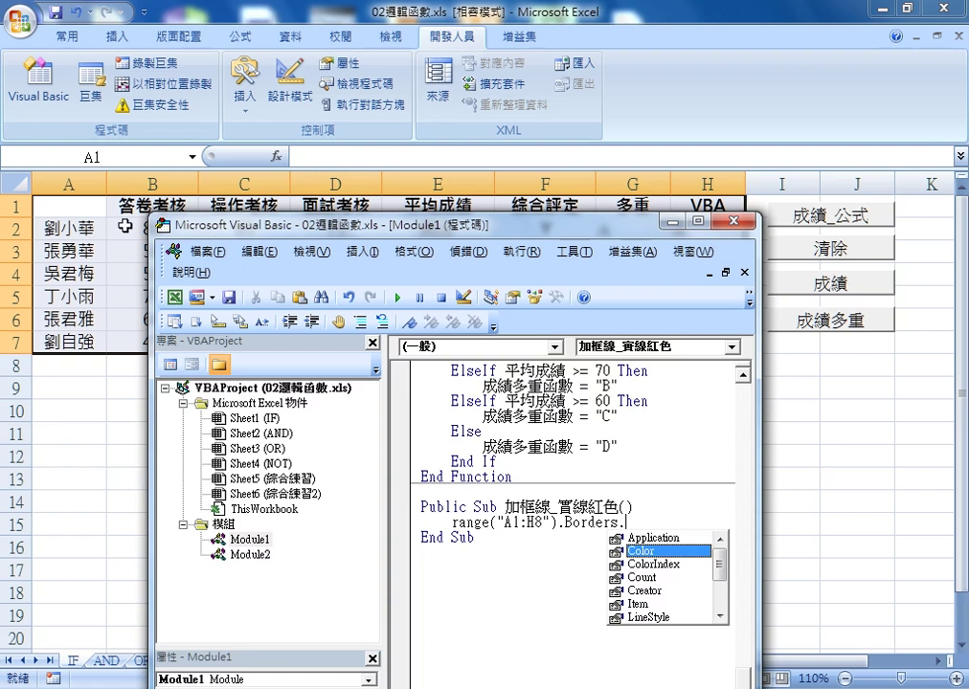
double_click(646, 552)
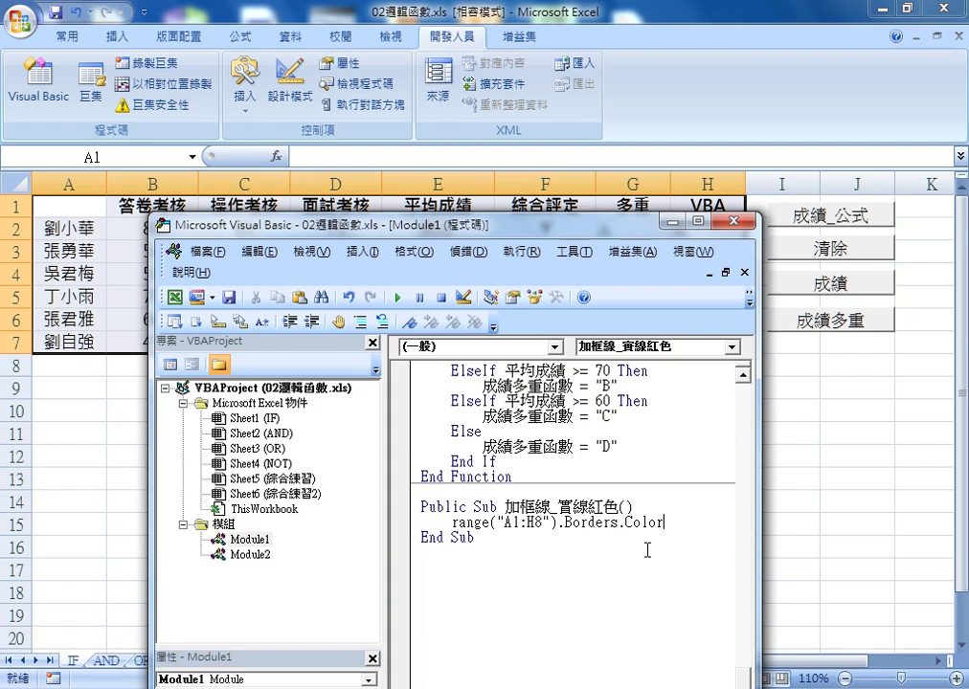
Finish the line with = RGB(255, 0, 0) and widen the code pane to show it fully
text(=r)
text(gb()
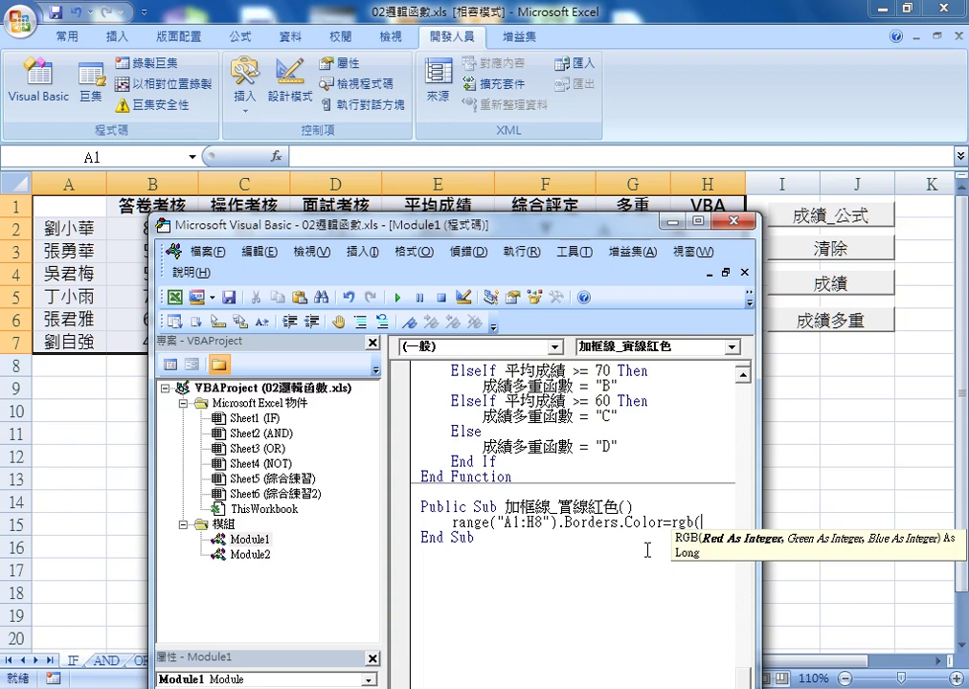
text(255,)
text(0)
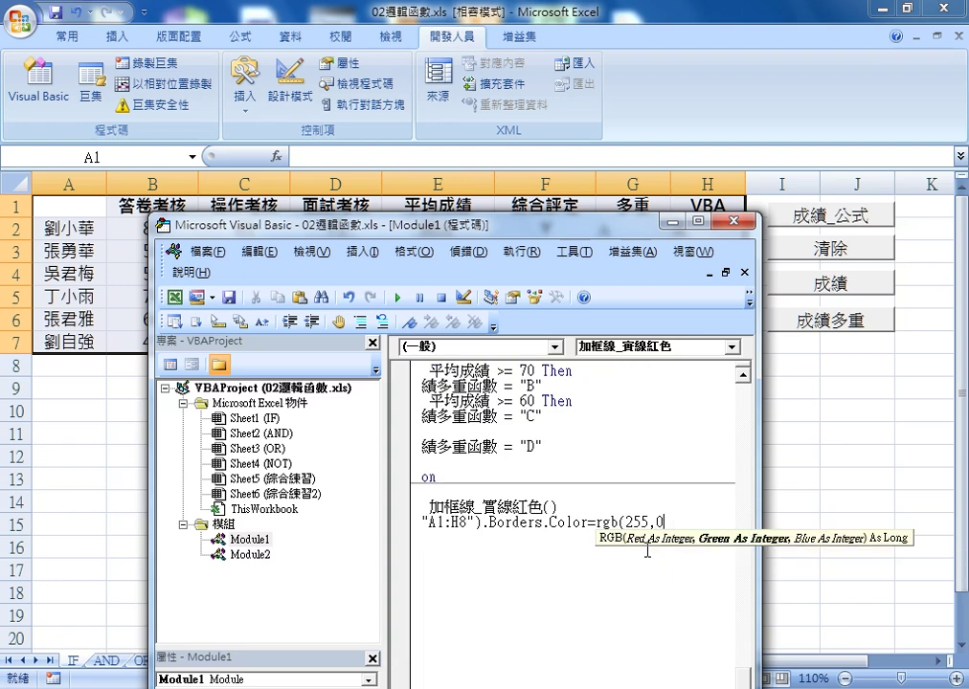
text(,0)
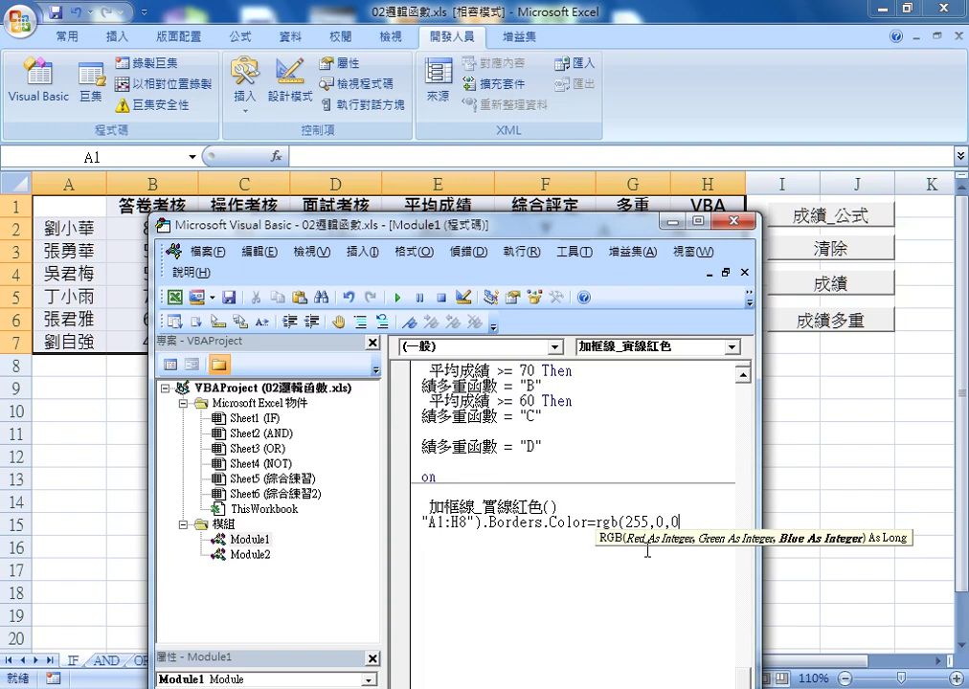
text())
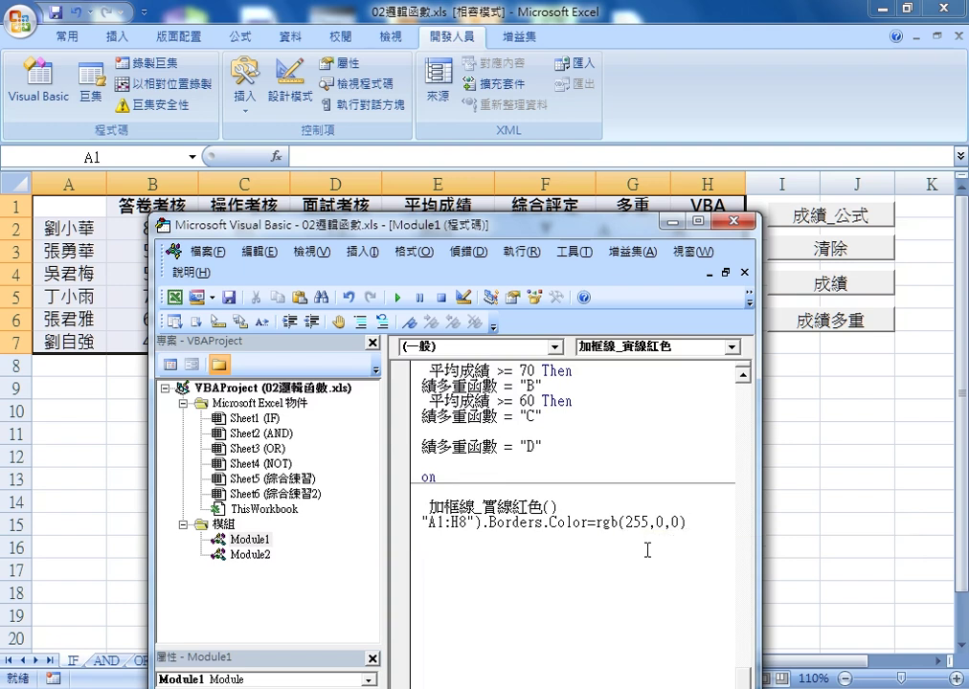
click(634, 576)
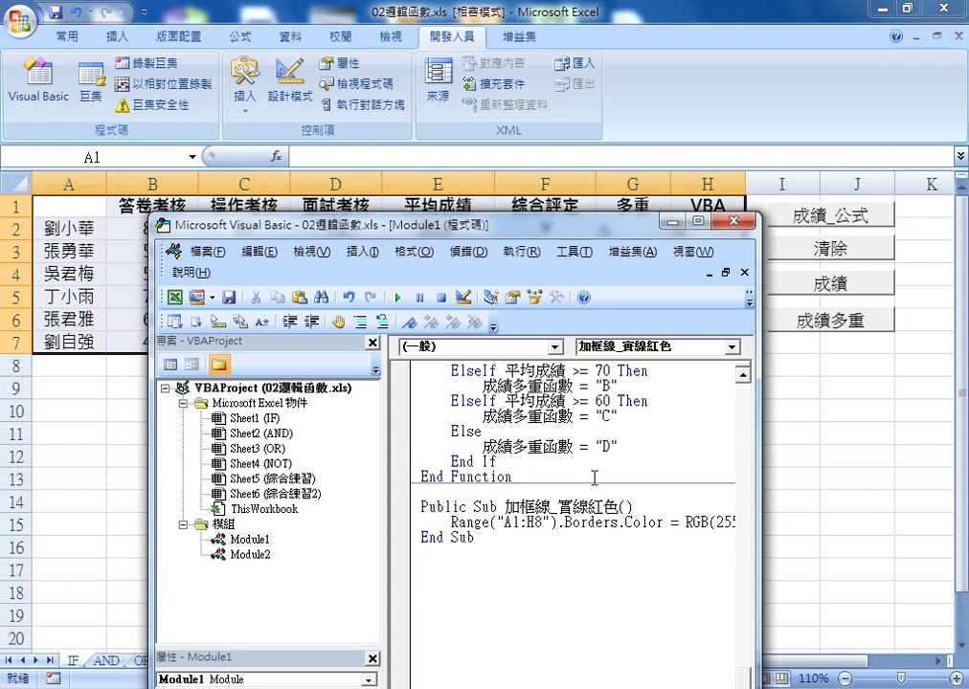
drag(378, 467, 330, 467)
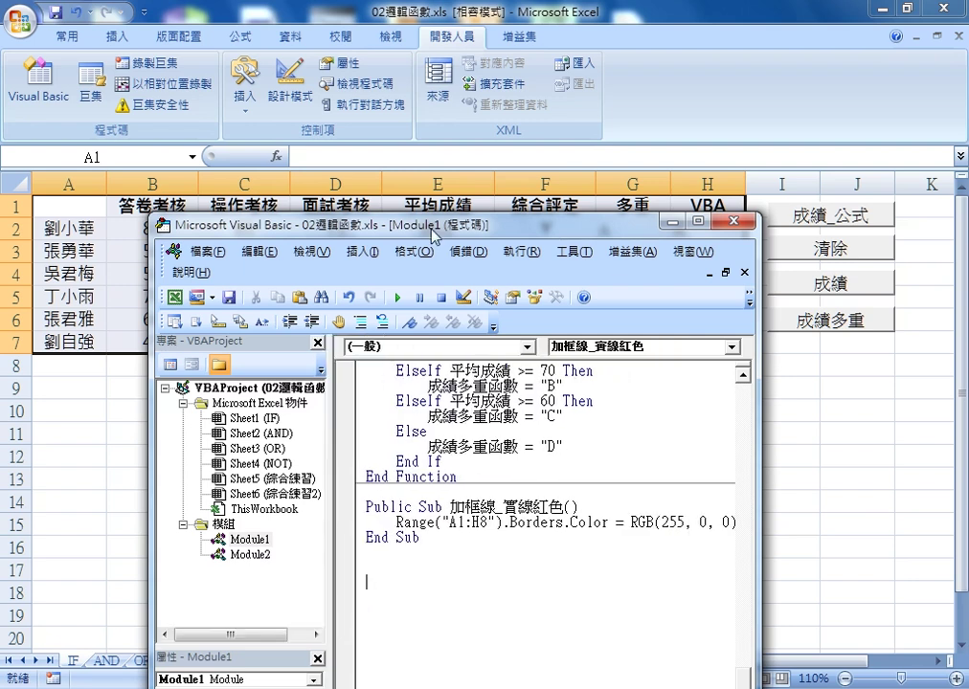
mouse_move(433, 235)
mouse_down()
mouse_move(550, 140)
mouse_move(540, 125)
mouse_up()
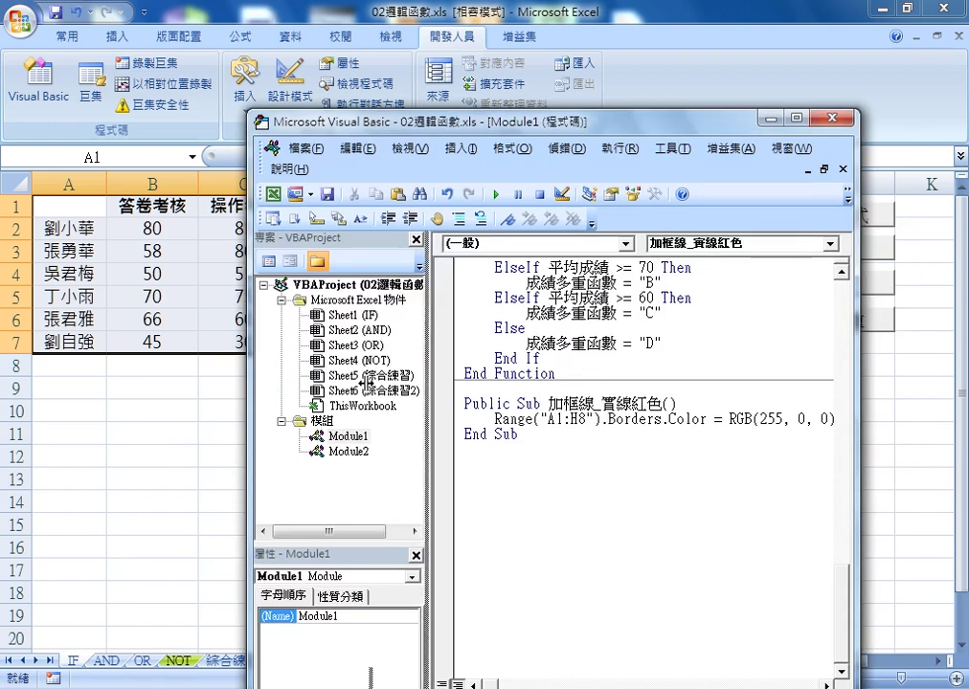
Run the Sub 加框線_實線紅色 and bring the sheet into view to check A1:H8's red borders
drag(367, 383, 366, 383)
click(403, 487)
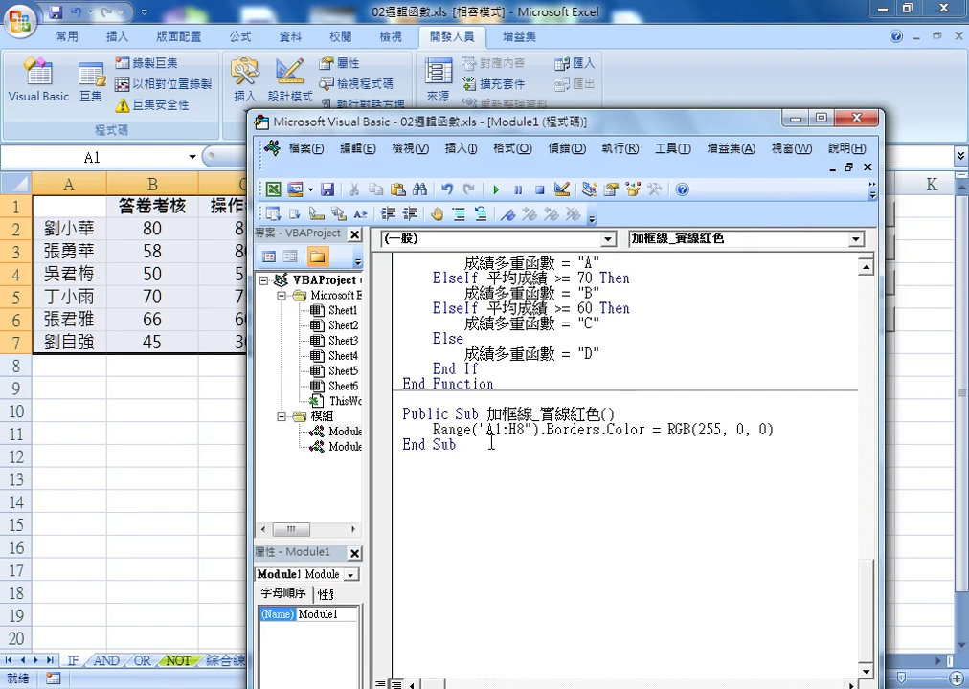
click(498, 191)
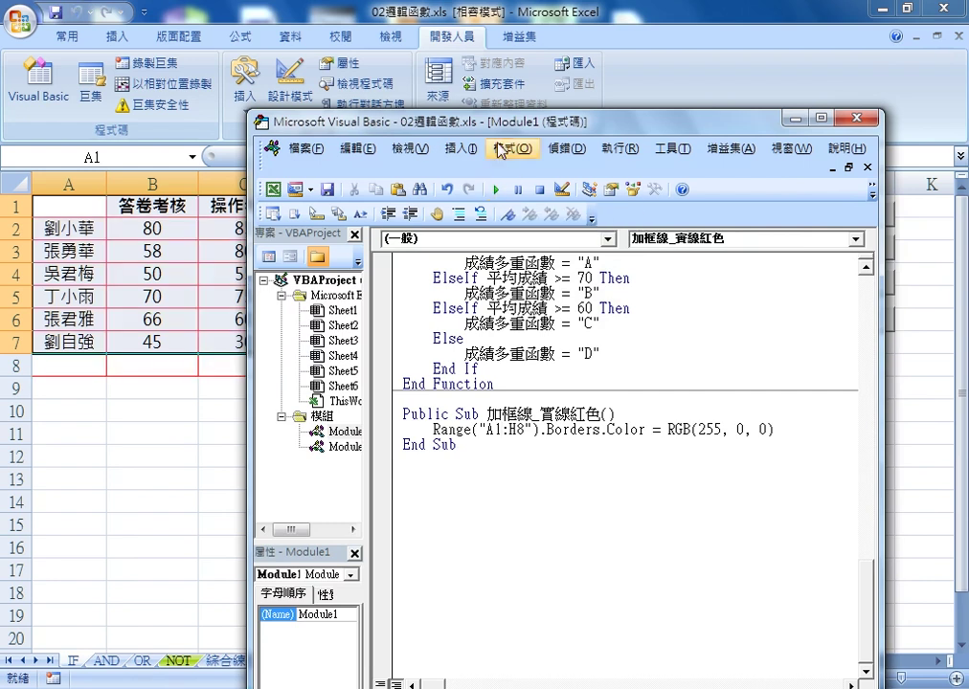
drag(500, 123, 497, 448)
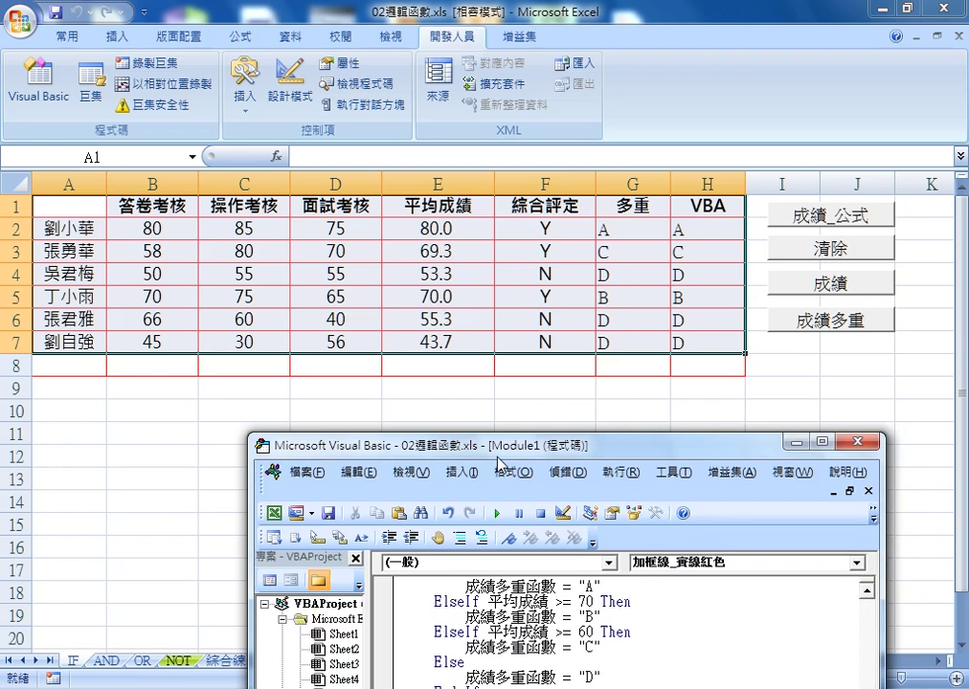